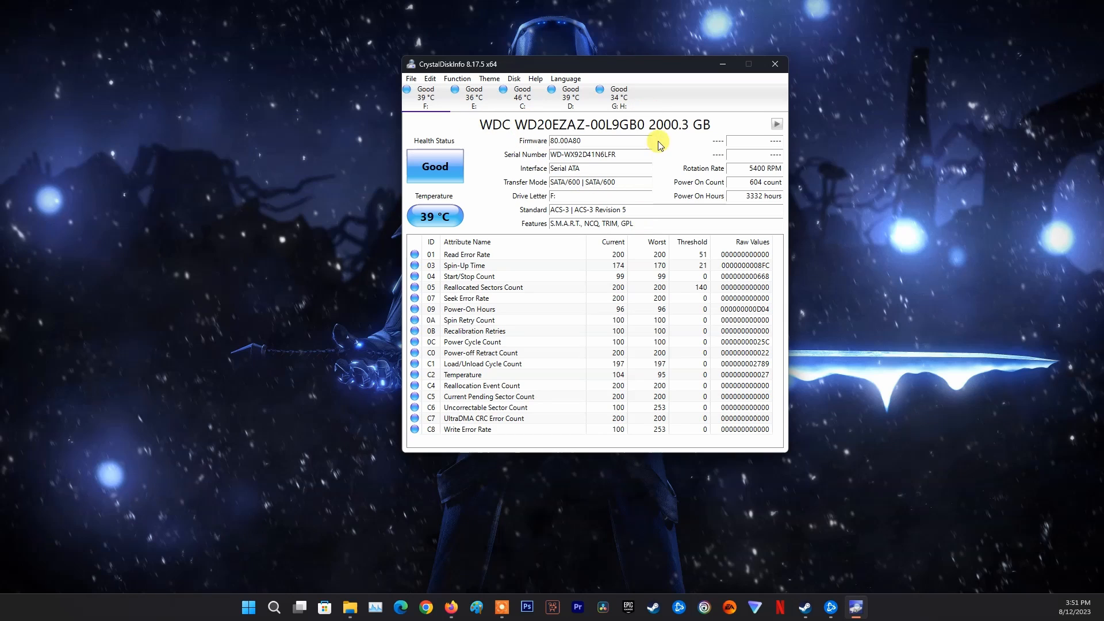
# Review each drive's health (WDC WD10JPVT, KINGSTON SNVS500G, Samsung SSD 980, KINGSTON SV300S37A120G), ending on the SNVS500G at 92 %, 46 °C.
pyautogui.click(474, 95)
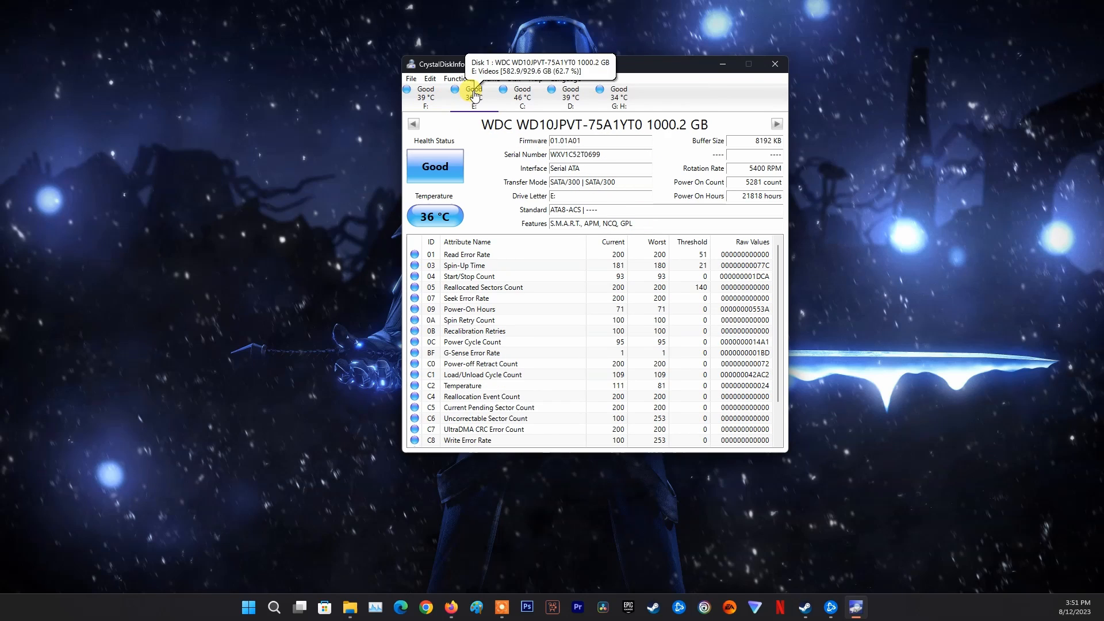
pyautogui.click(523, 93)
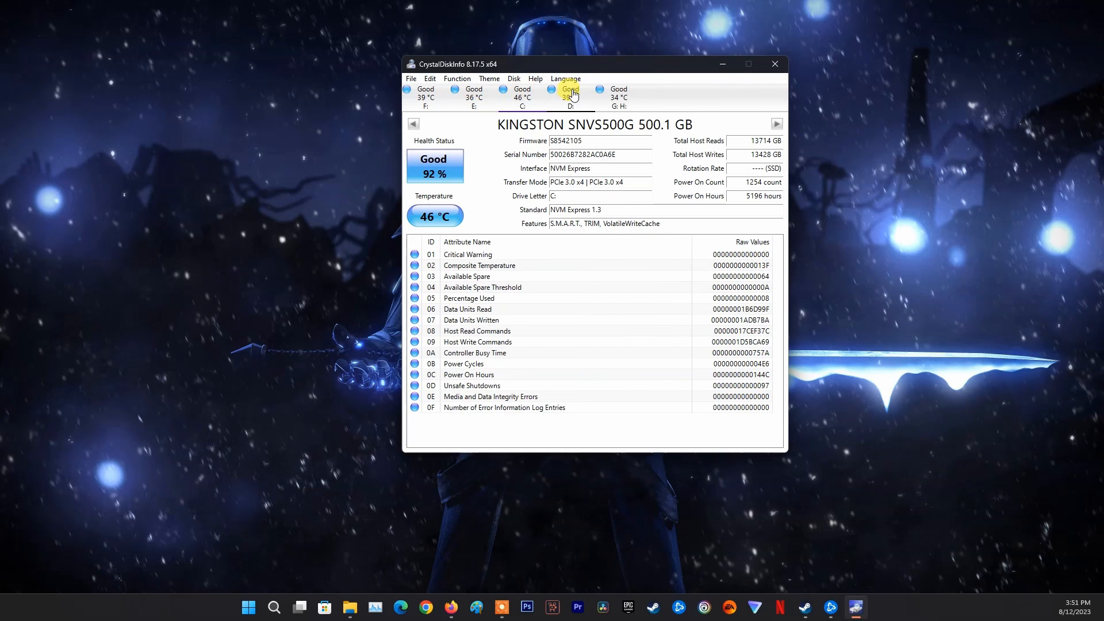
pyautogui.click(571, 95)
pyautogui.click(618, 95)
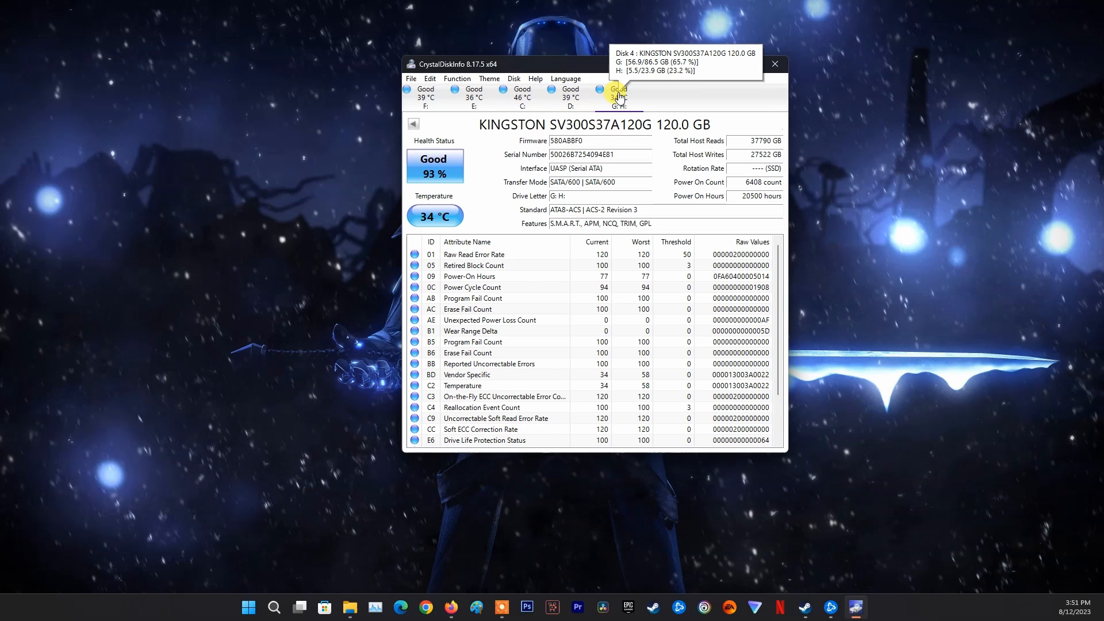
pyautogui.click(571, 95)
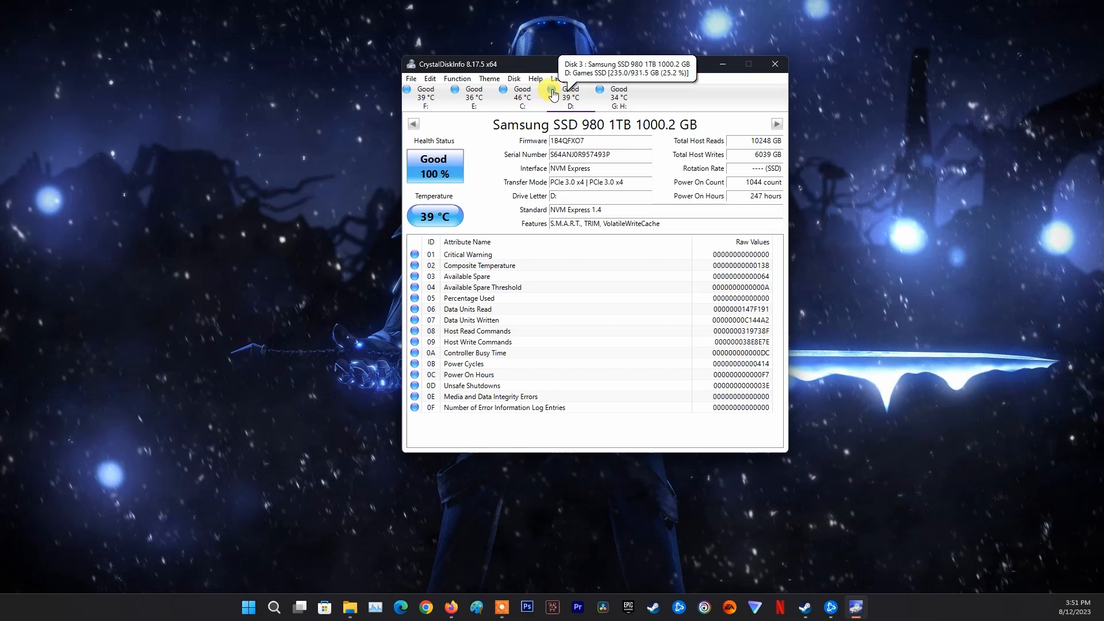
pyautogui.click(524, 94)
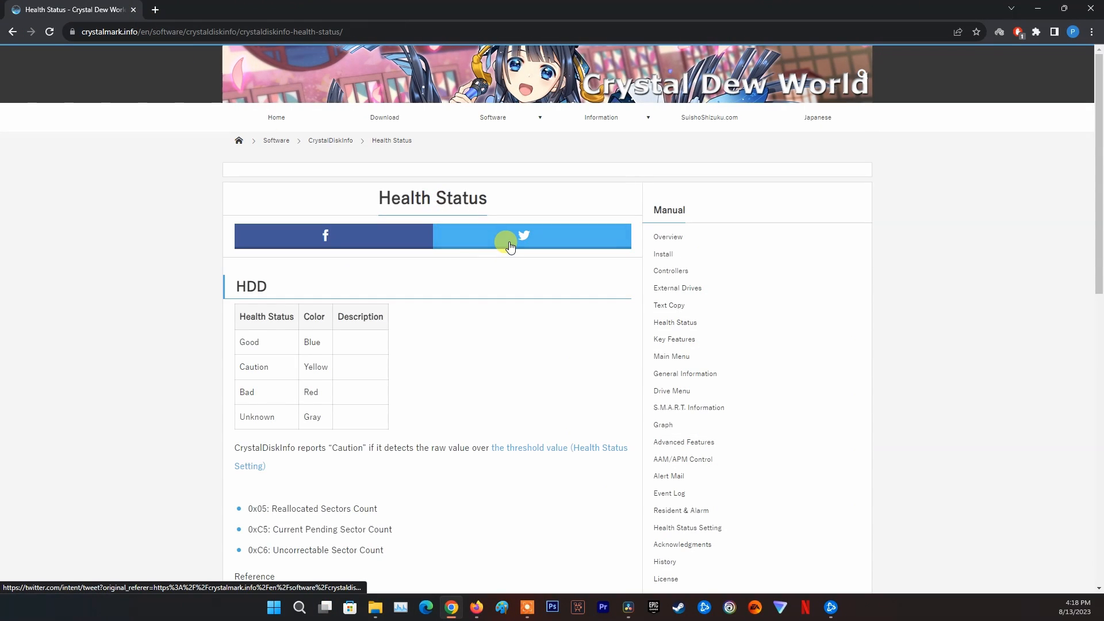
pyautogui.scroll(-1, 449, 258)
# Select the HDD health status and colour table entries on the Health Status page.
pyautogui.moveTo(241, 284); pyautogui.dragTo(340, 360)
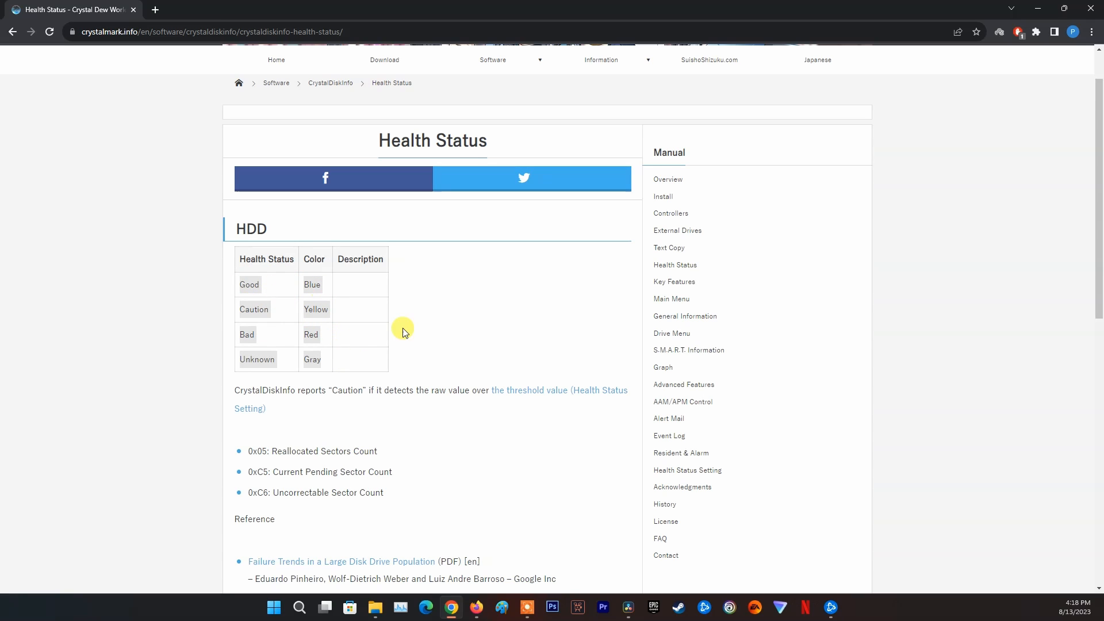
pyautogui.scroll(-1, 500, 328)
pyautogui.scroll(-1, 260, 363)
pyautogui.scroll(-1, 252, 312)
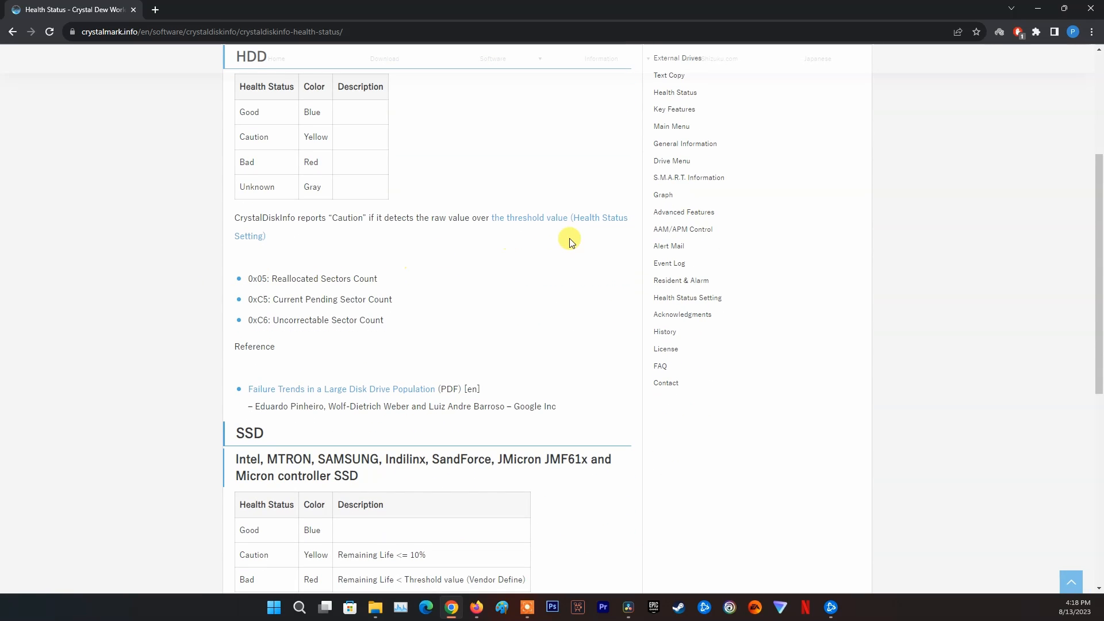
pyautogui.scroll(-2, 319, 319)
pyautogui.scroll(-1, 427, 335)
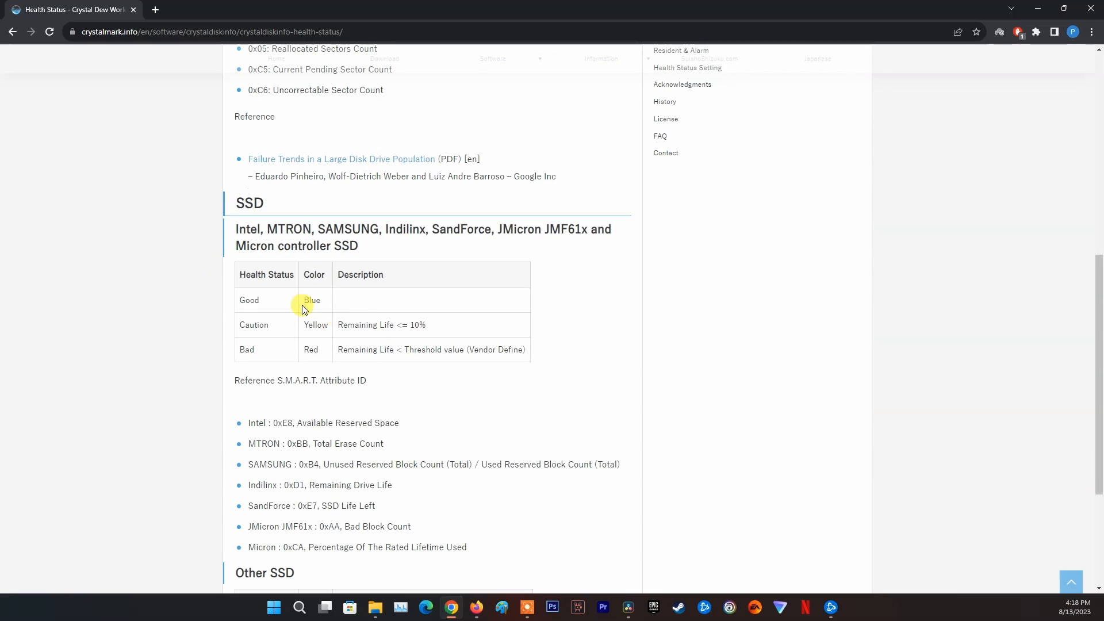
pyautogui.scroll(-2, 383, 313)
pyautogui.scroll(-1, 345, 362)
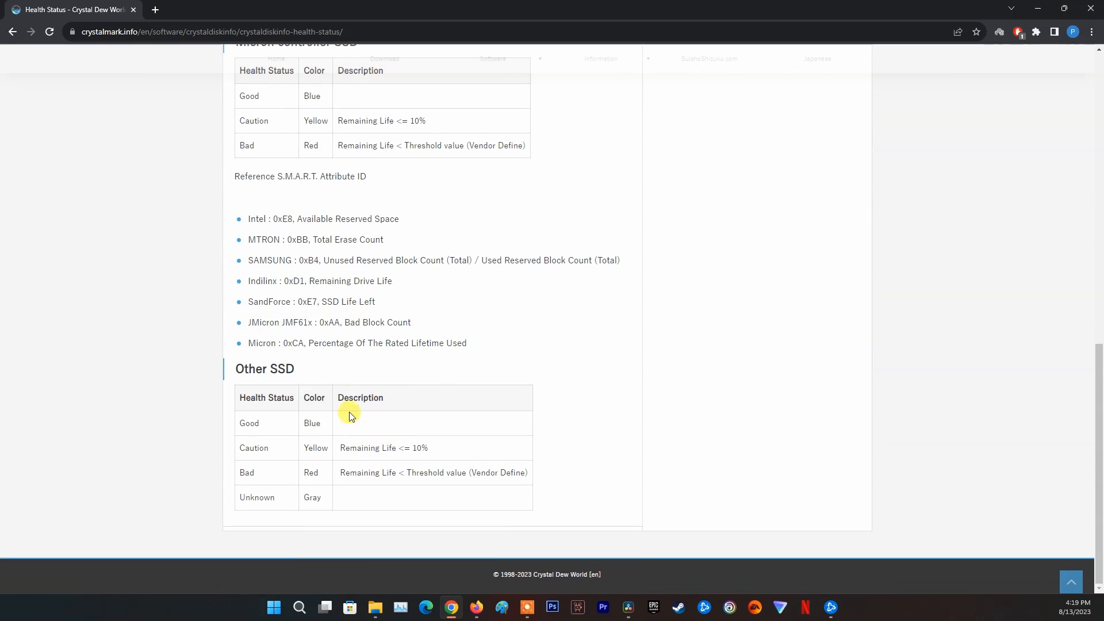
pyautogui.scroll(5, 350, 382)
pyautogui.scroll(3, 350, 380)
pyautogui.scroll(5, 337, 363)
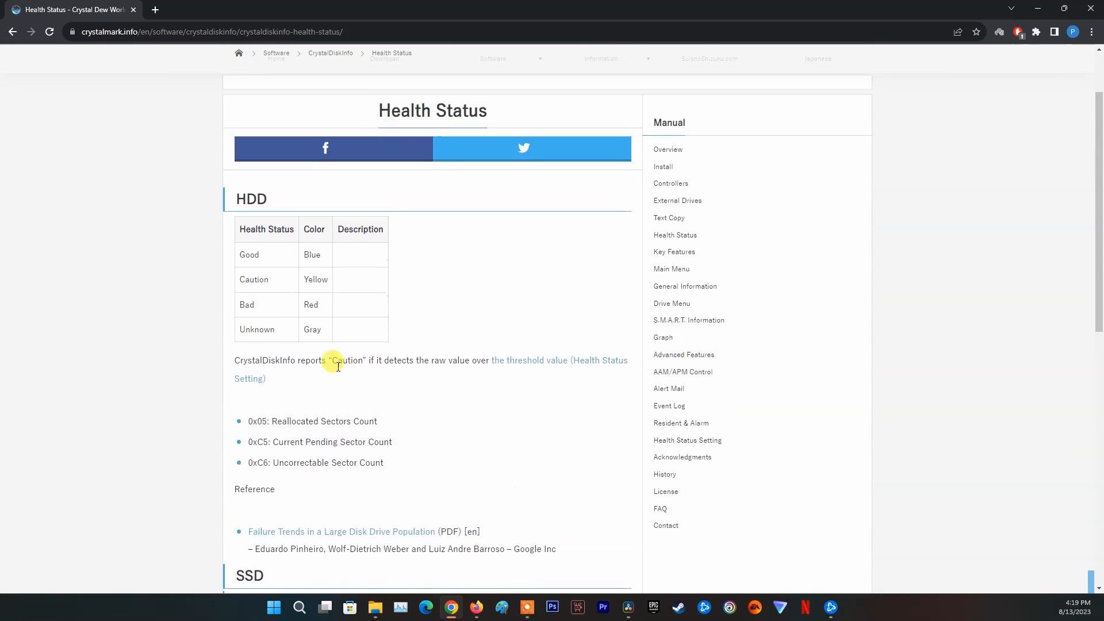
pyautogui.scroll(2, 259, 329)
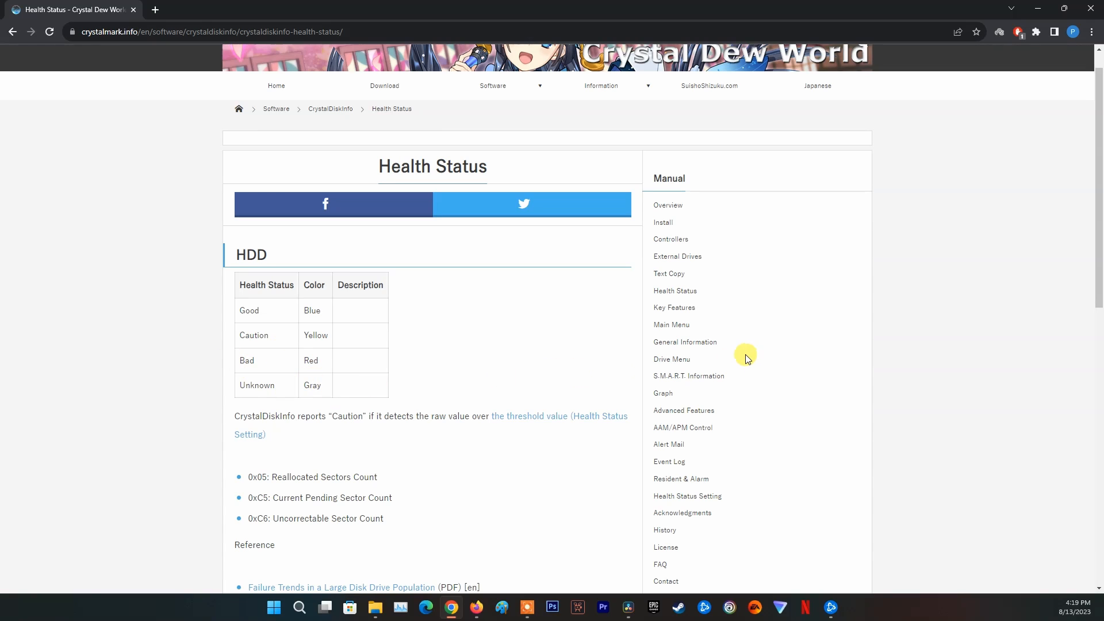